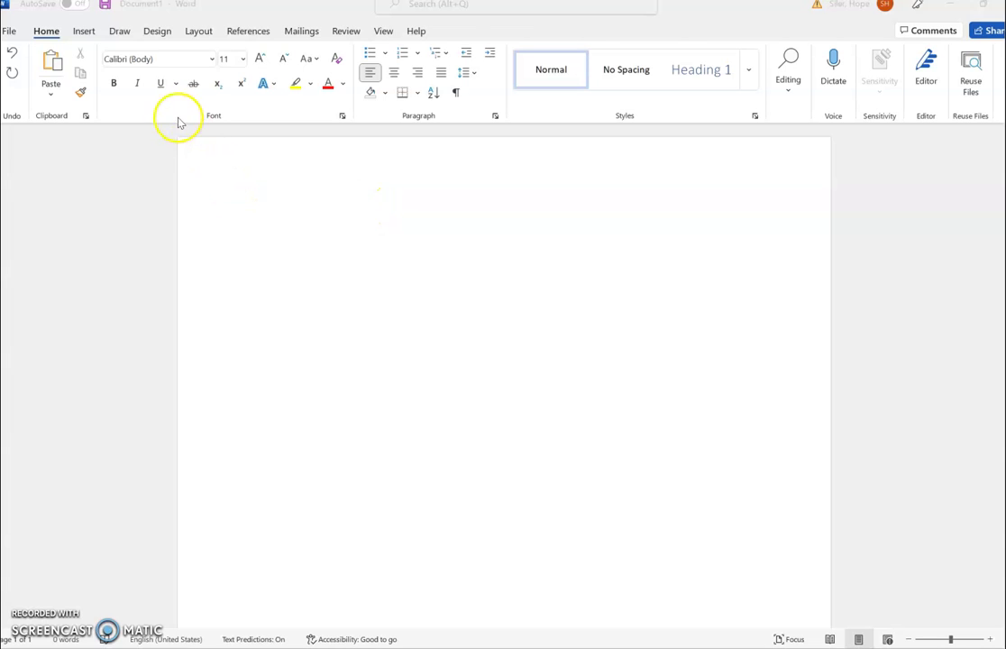
- Set the blank document's font to Times New Roman at 12 pt
click(214, 61)
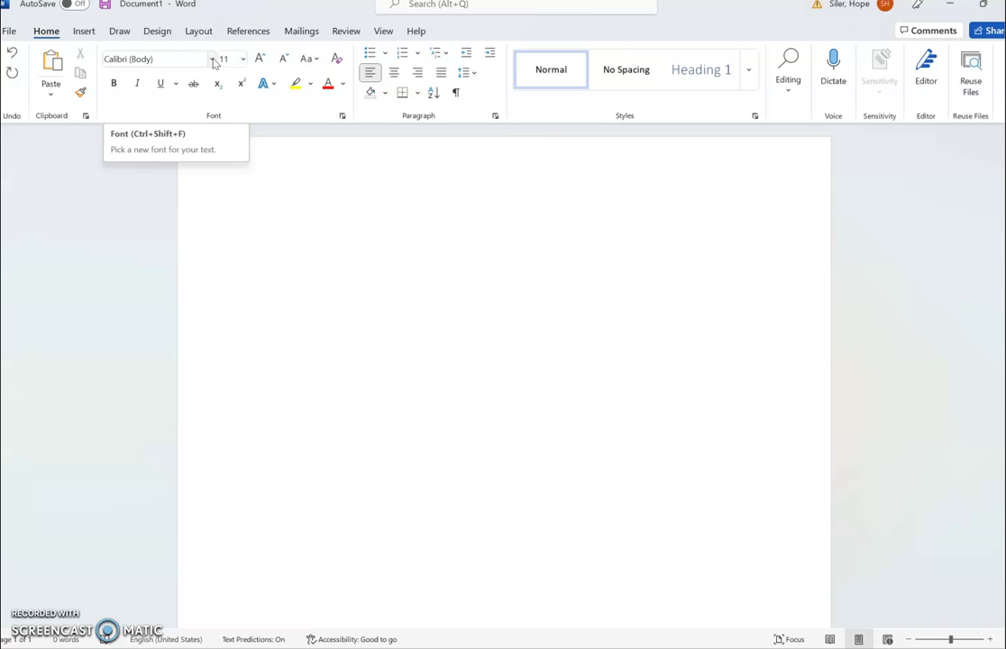
click(214, 60)
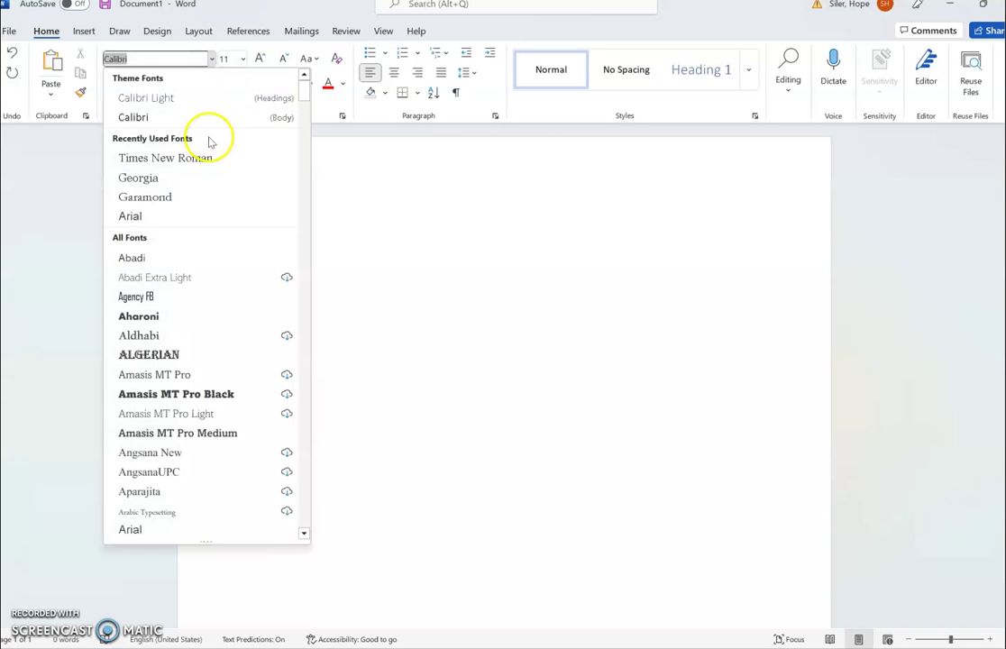
click(206, 157)
click(242, 62)
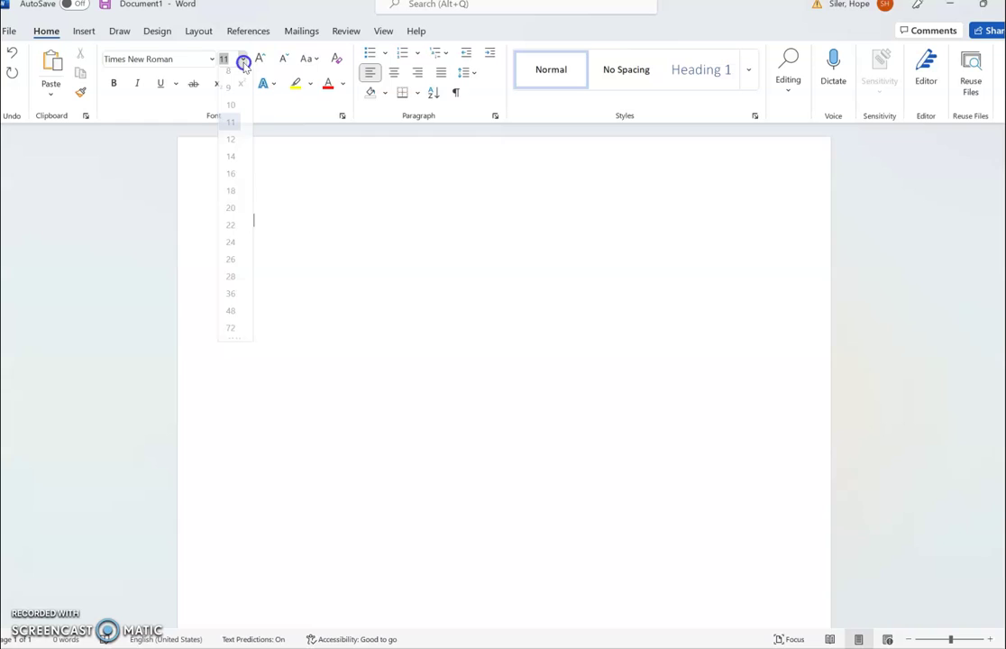
click(234, 147)
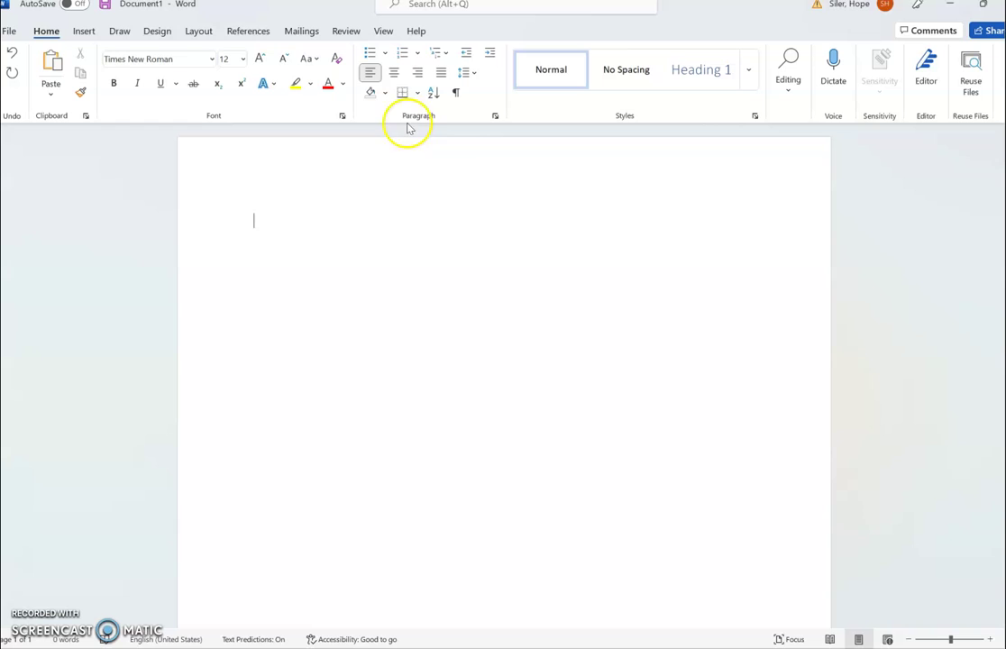
- Make Double line spacing the default paragraph setting for this document only
click(496, 117)
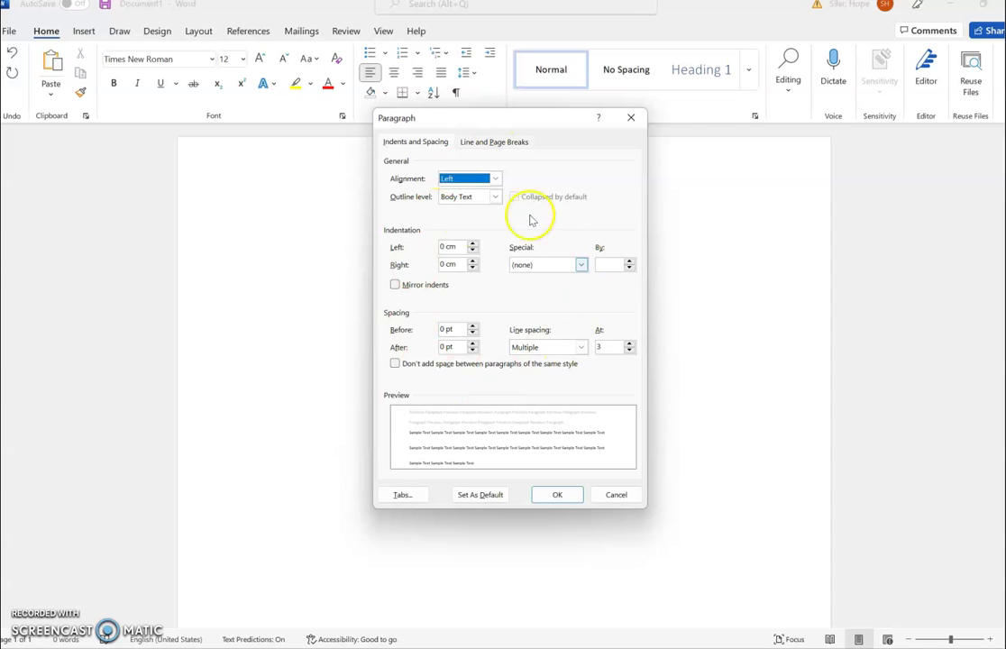
click(580, 348)
click(581, 381)
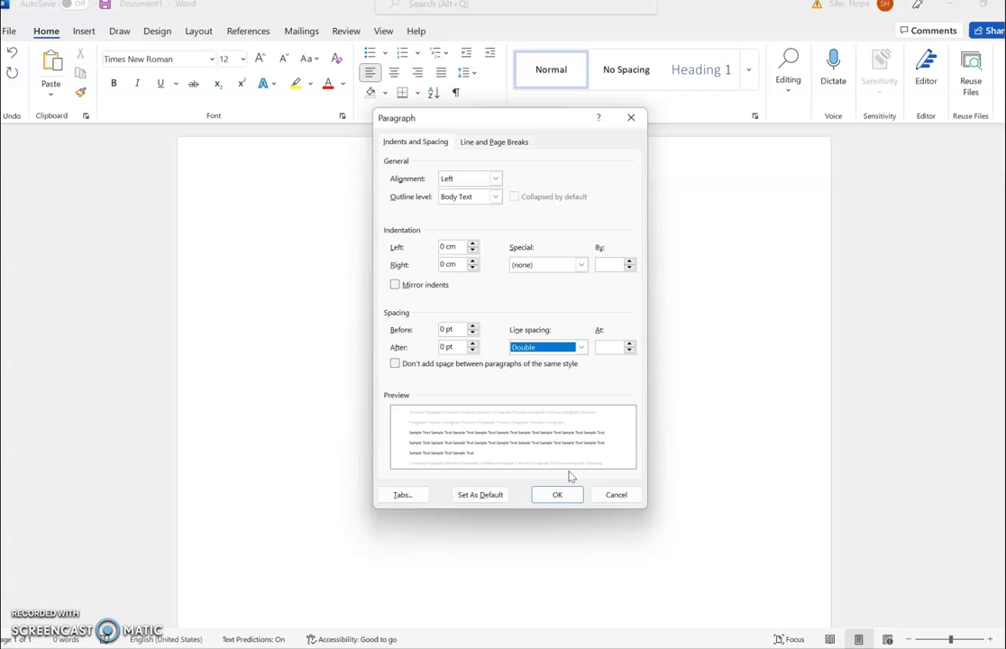
click(480, 495)
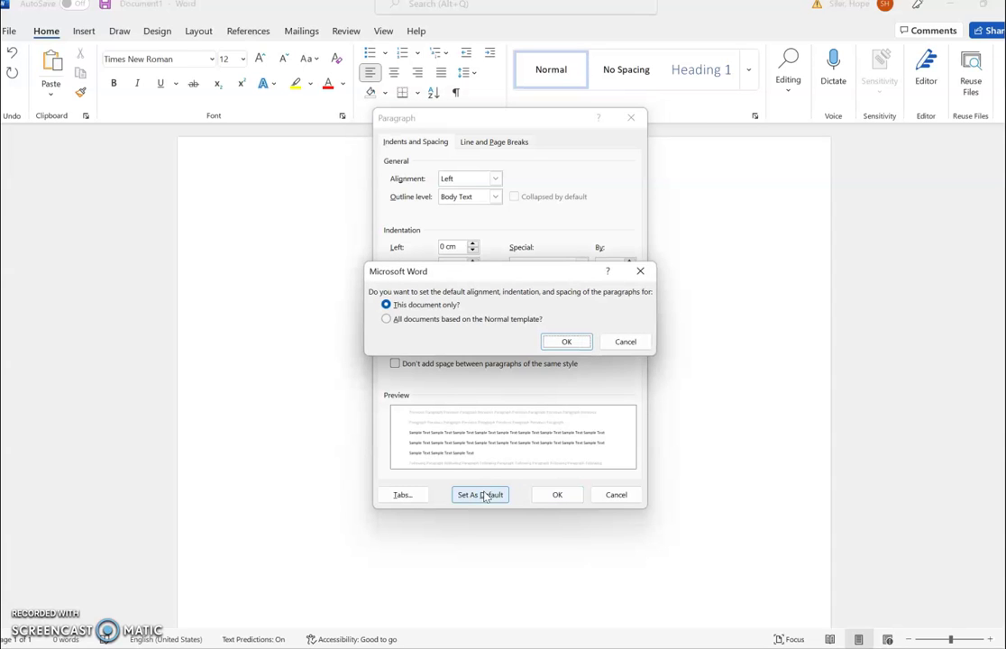
click(578, 345)
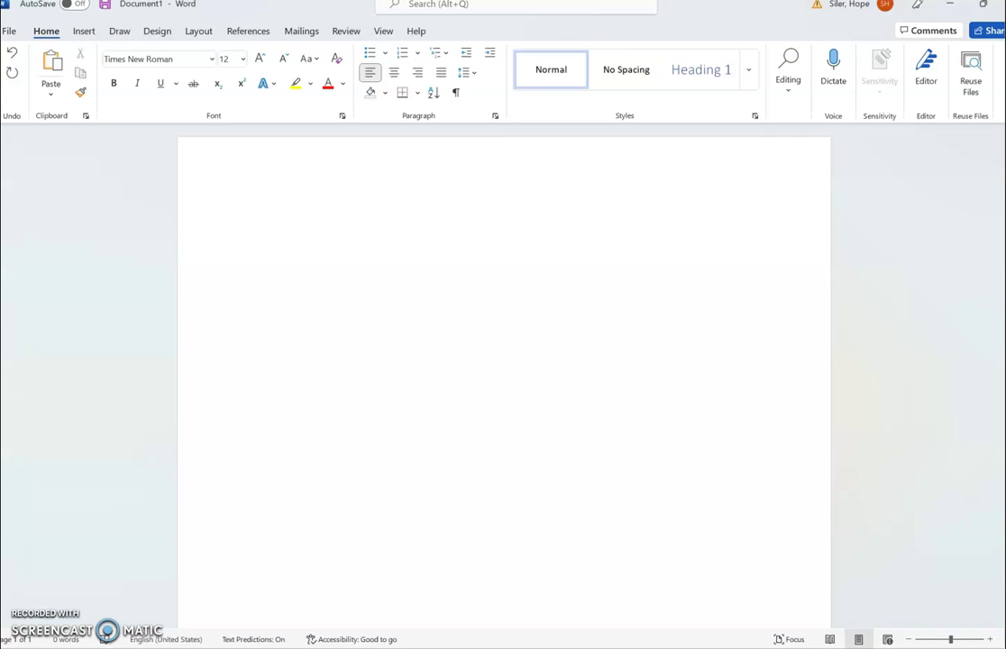
- Type the heading lines: name placeholder, the student's name, ENG 1510, and 10 September 2022
text(Student)
text('s First and L)
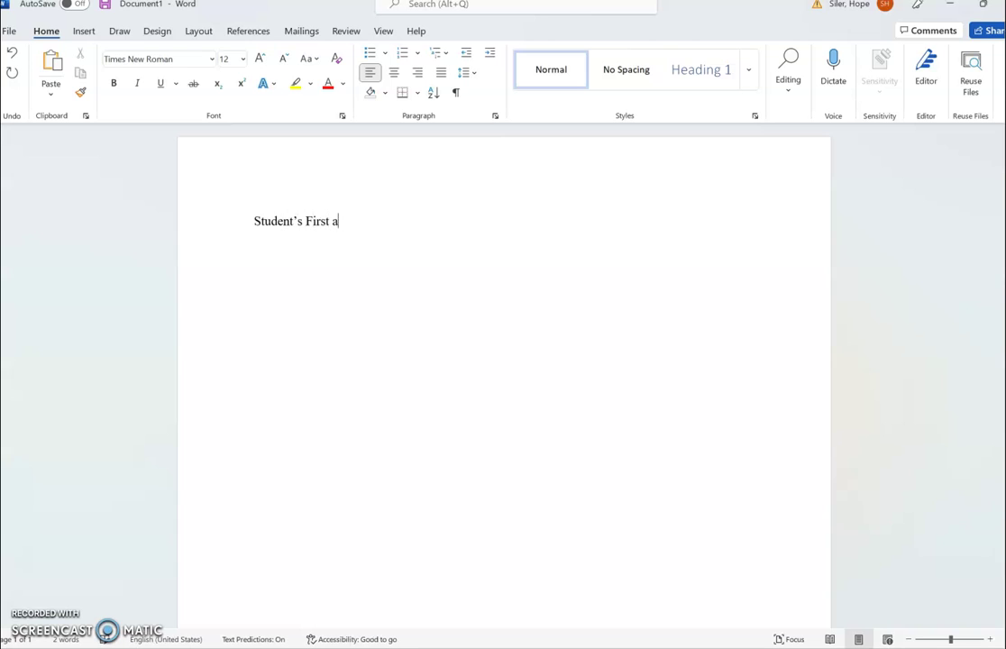
text(ast Name)
key(Return)
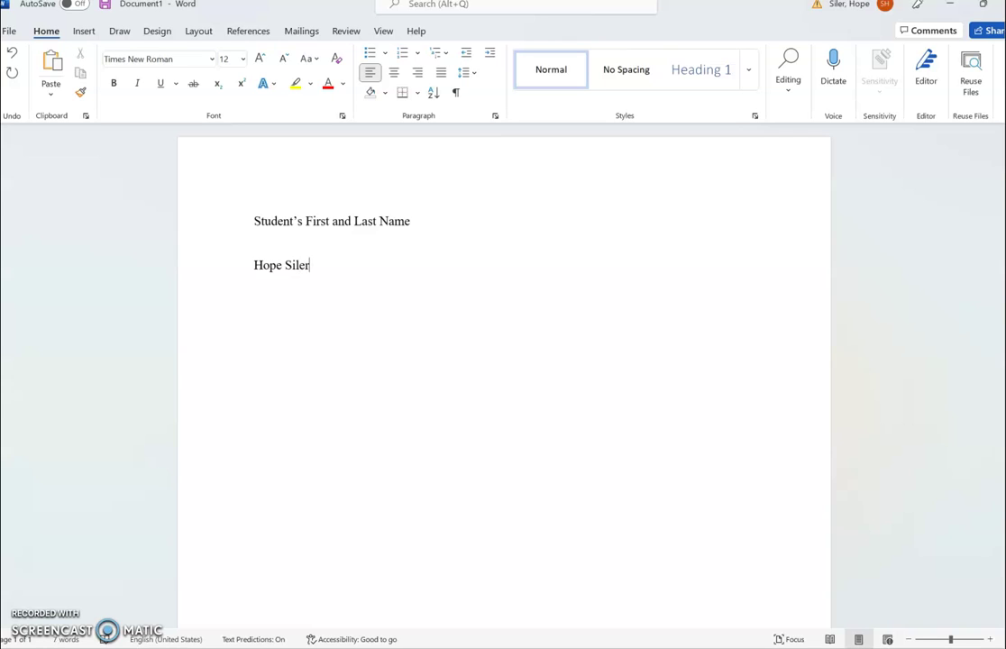
key(Return)
text(ENG 1510)
key(Return)
text(10 )
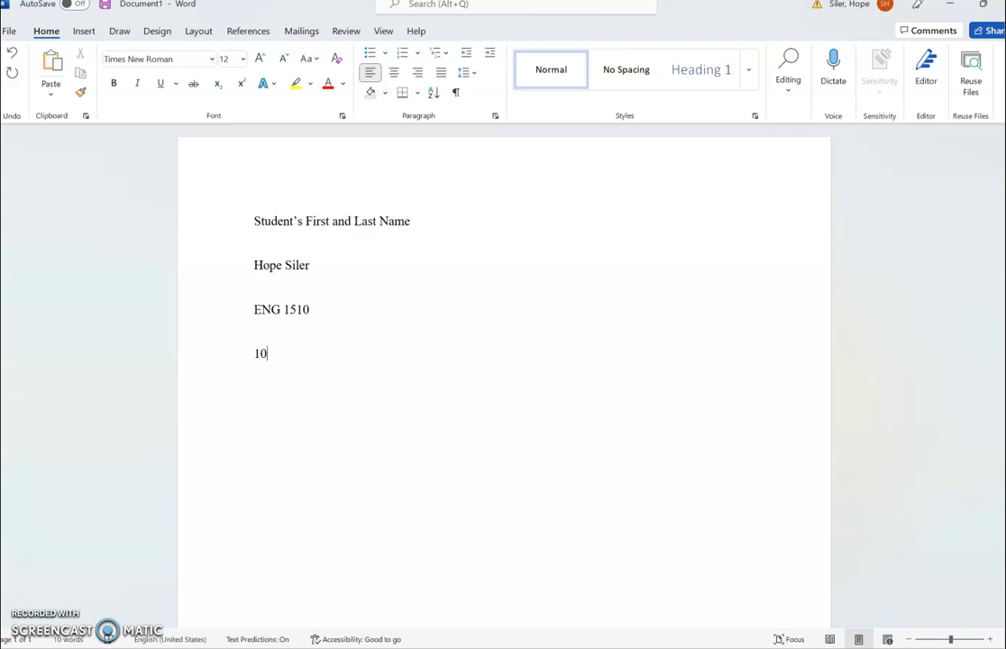
text(Sep)
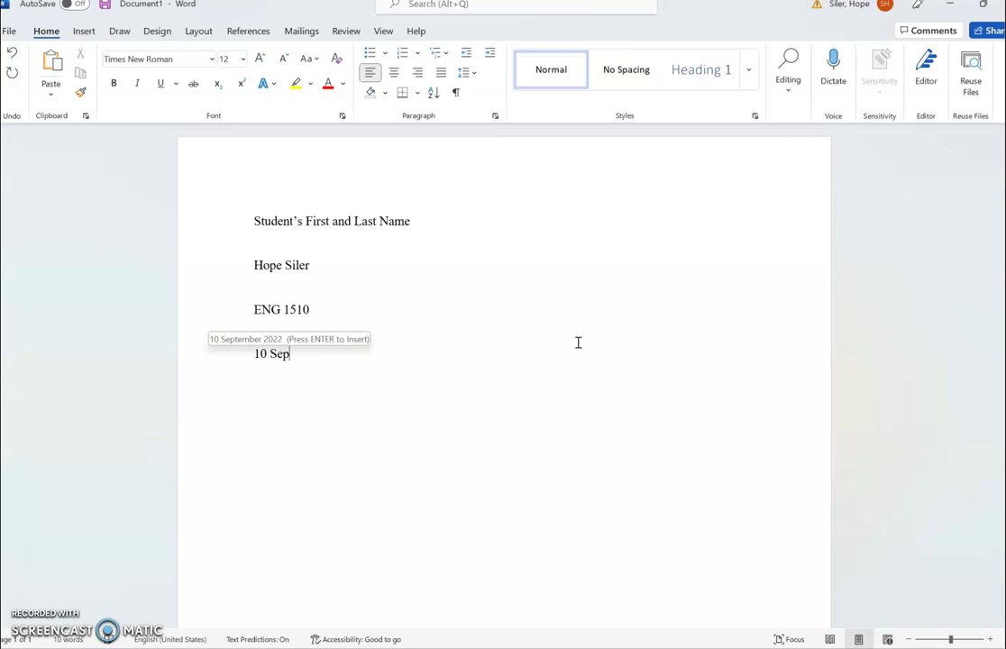
text(tember)
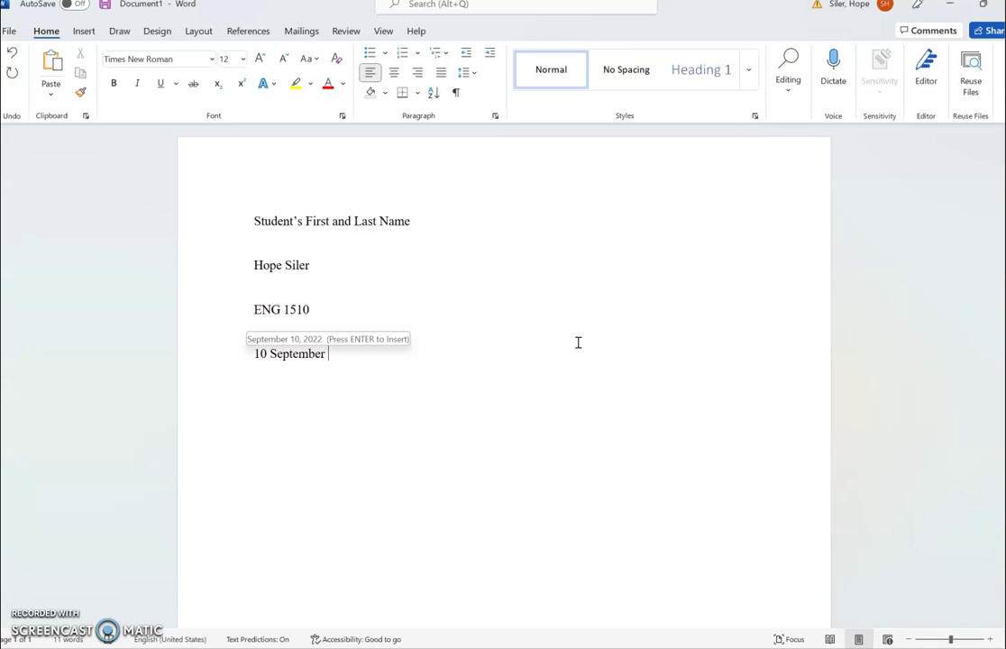
text( 2022)
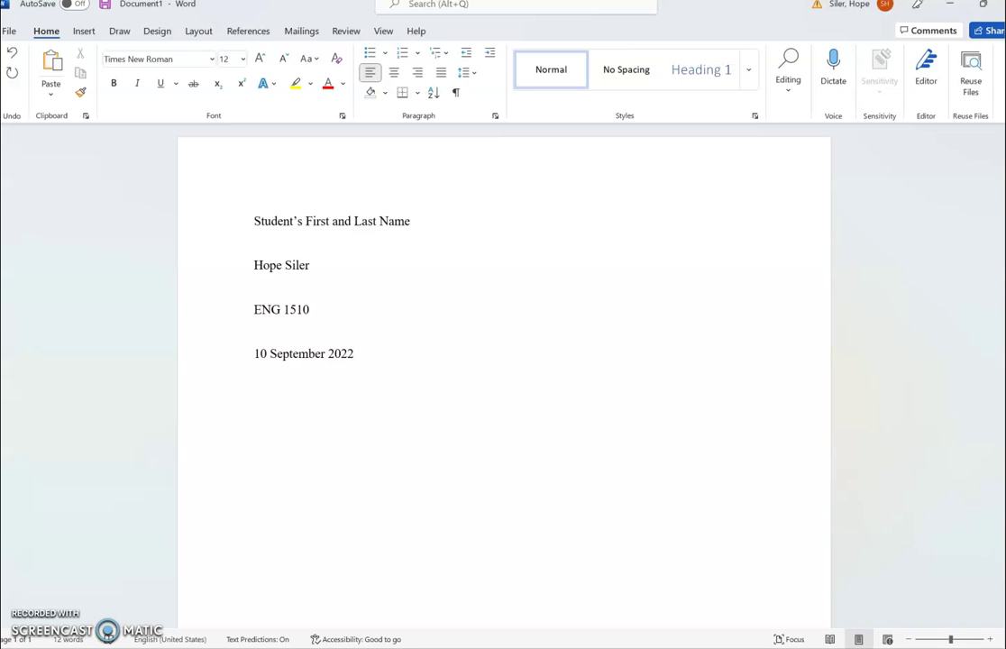
key(Return)
- Add the centred title 'Title of the Essay' below the heading
click(394, 74)
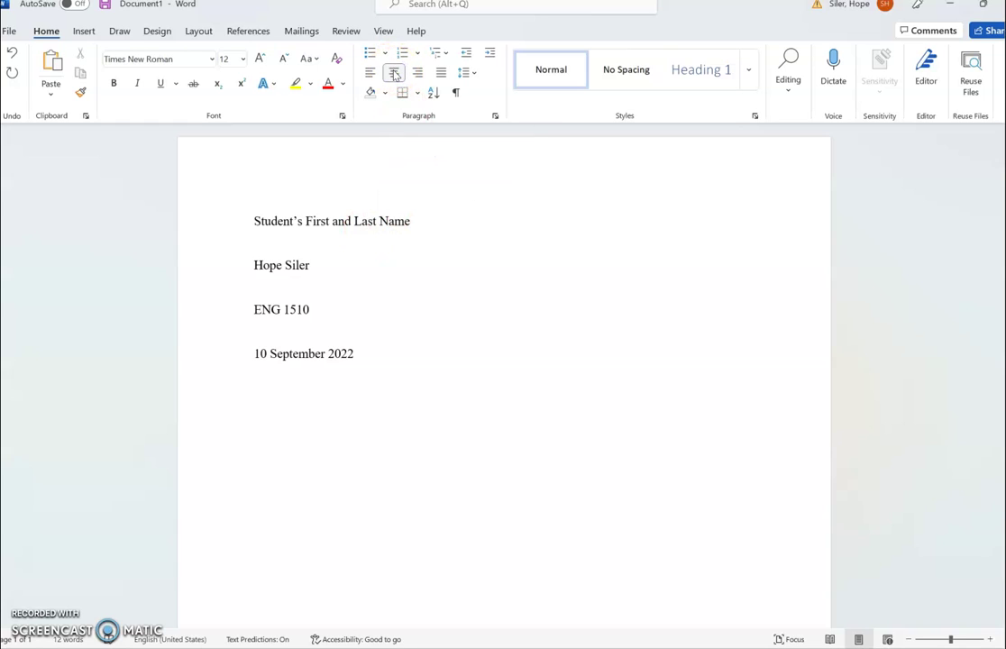
text(Title)
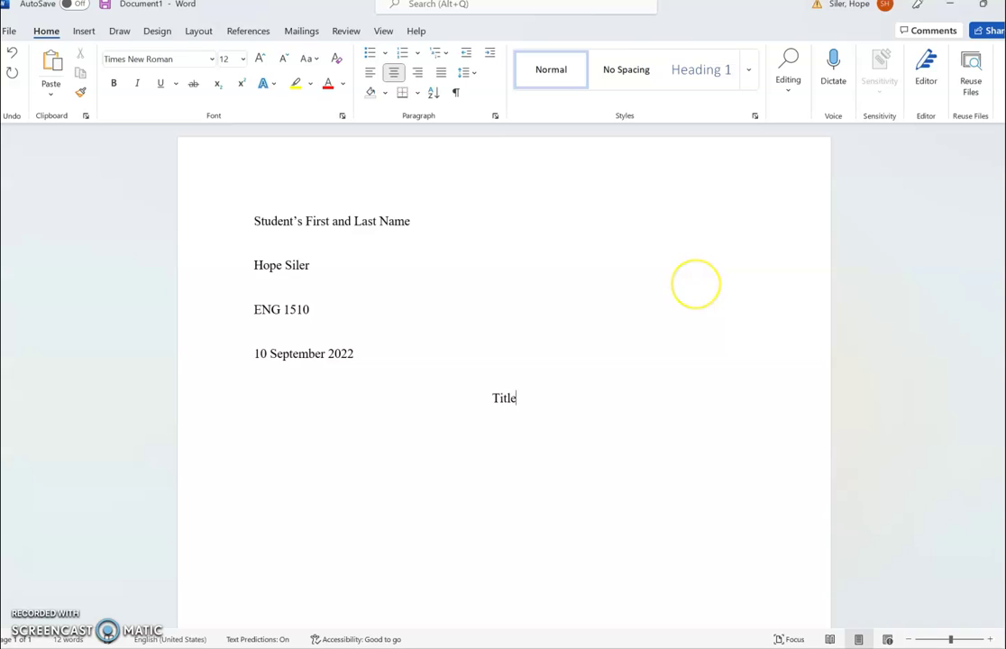
text( of the Essay)
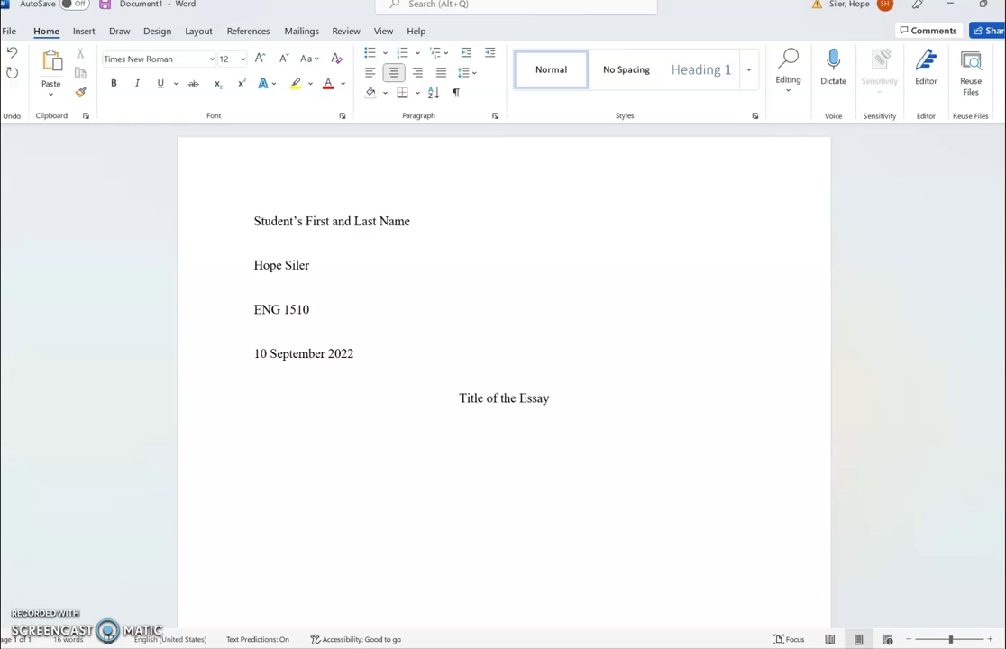
key(Return)
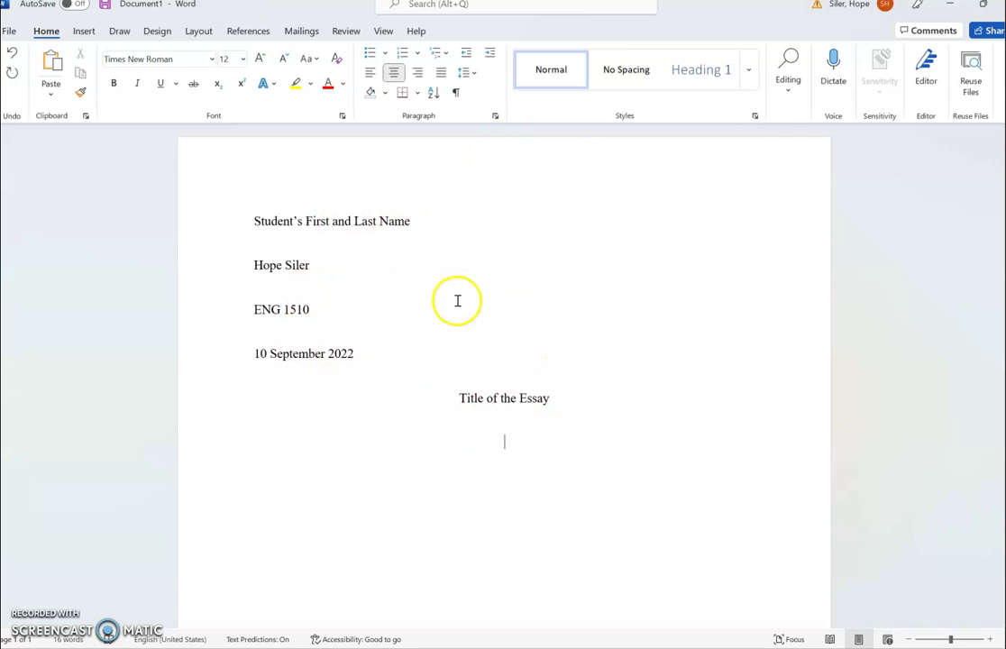
- Start a left-aligned, tab-indented body paragraph reading 'Start writing'
click(371, 73)
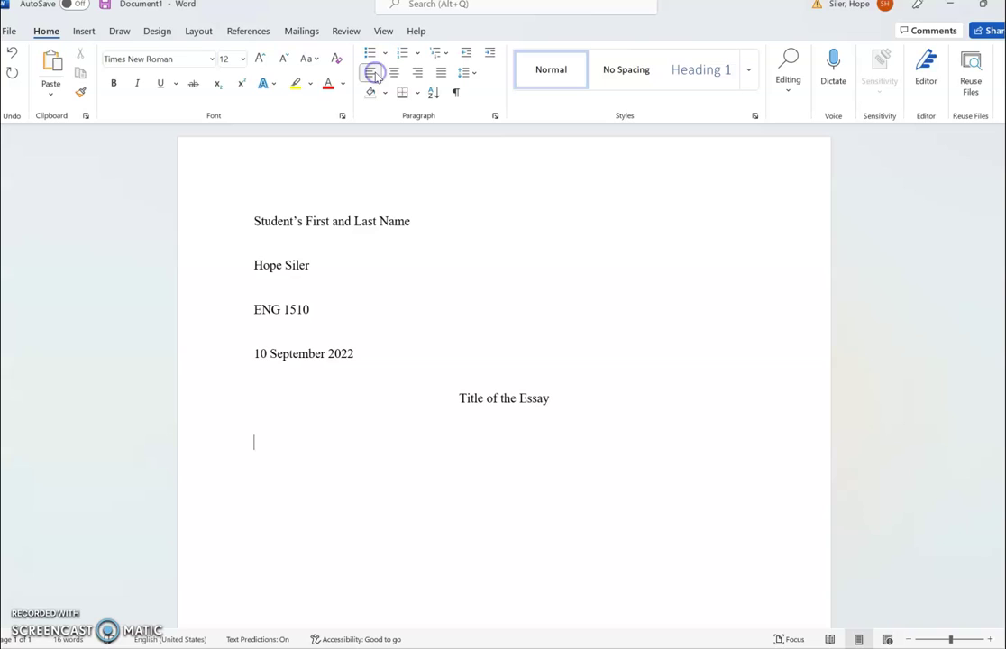
key(Tab)
text(Start writing)
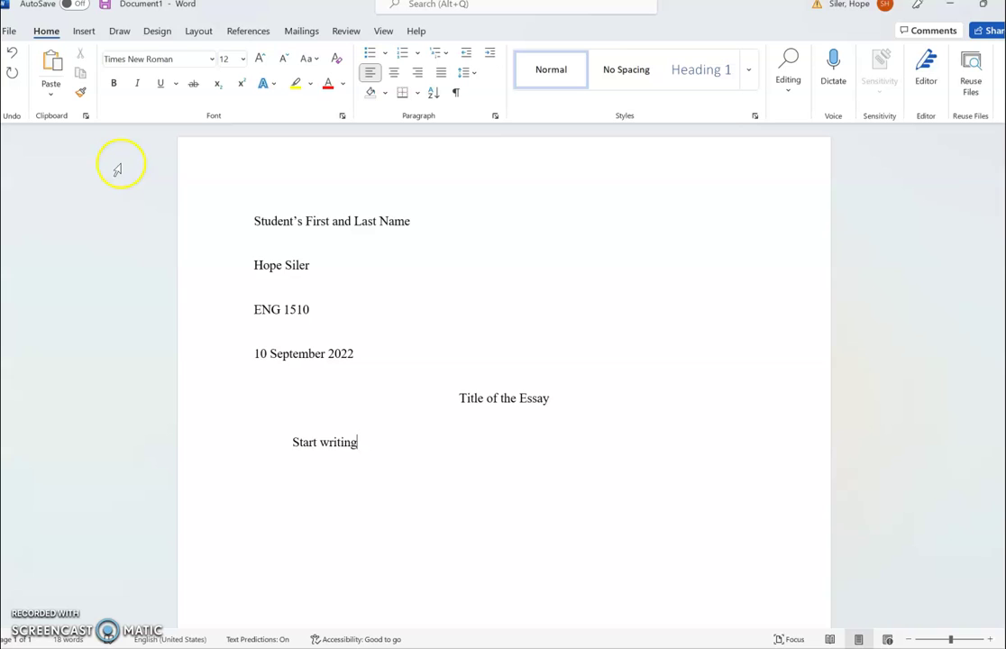
- Insert a Plain Number 3 page number at the top right of the page
click(83, 33)
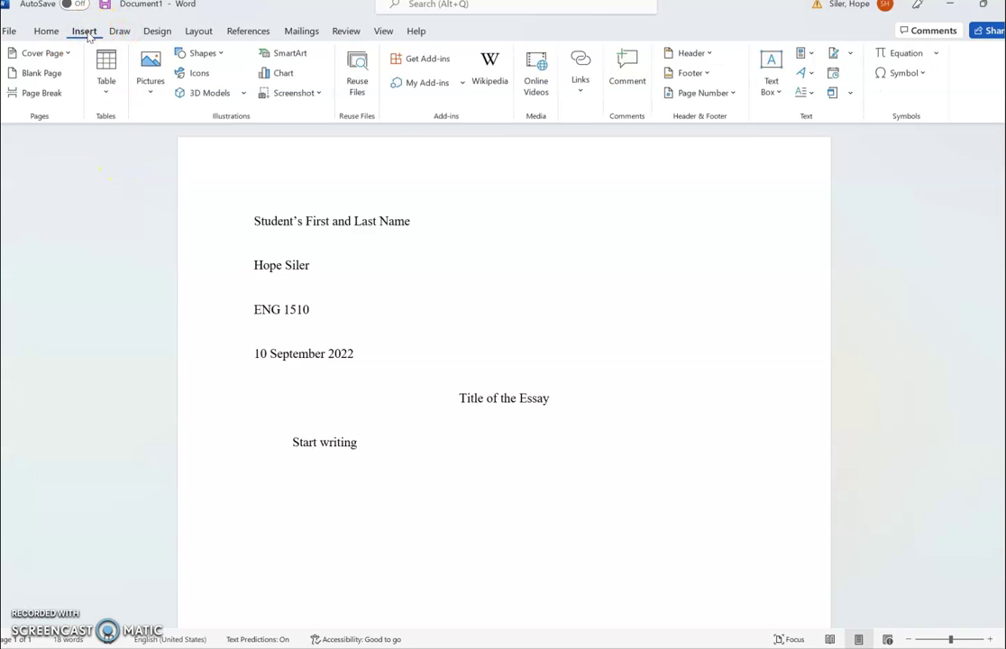
click(732, 94)
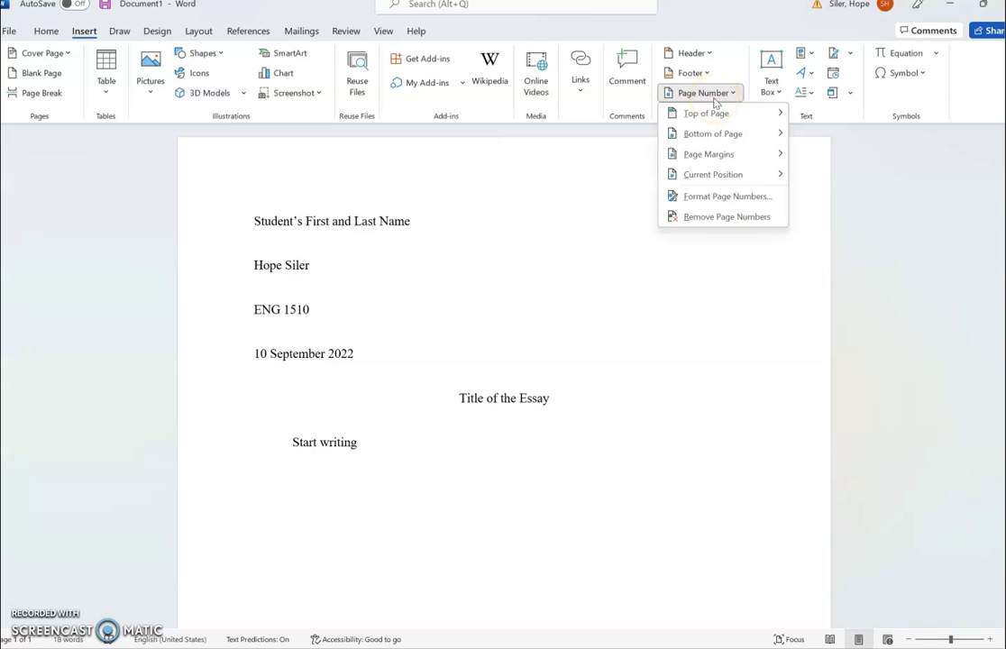
click(725, 97)
click(714, 114)
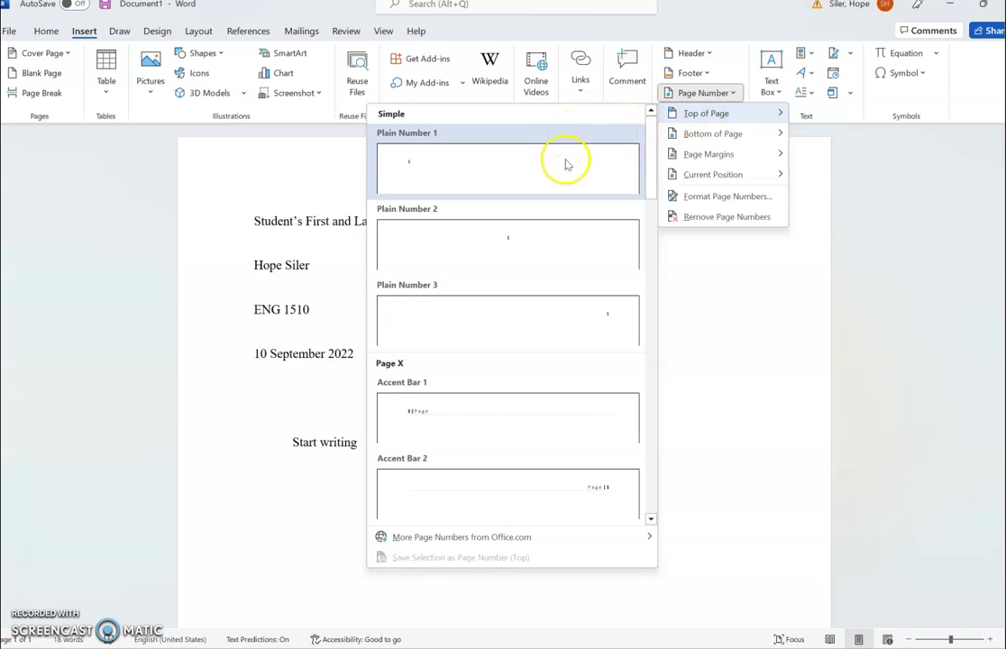
click(544, 318)
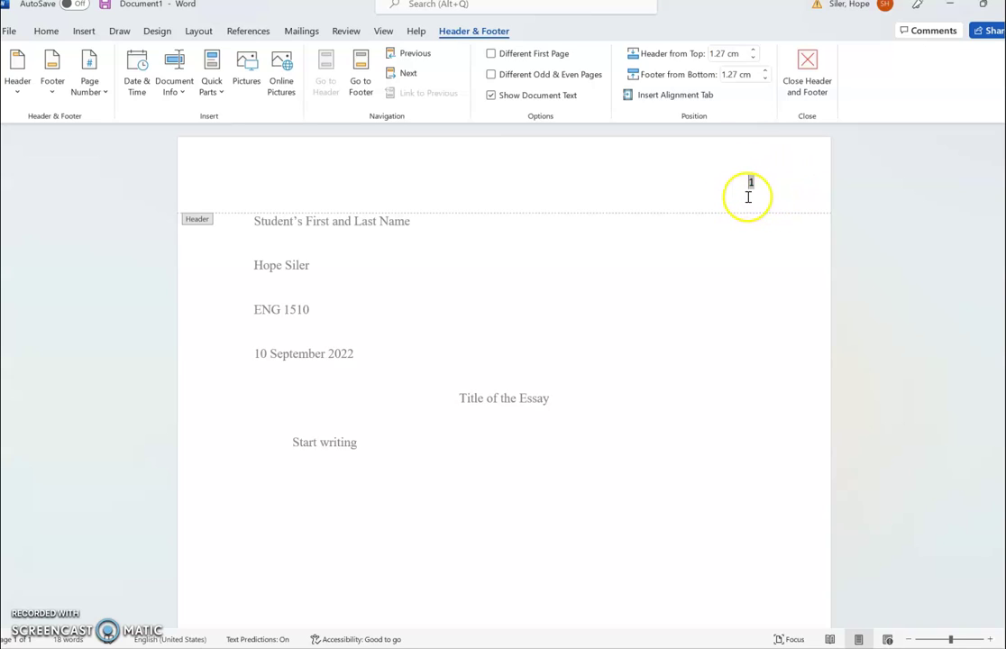
- Type 'Last Name' before the header page number and select the whole 'Last Name 1' text
click(742, 258)
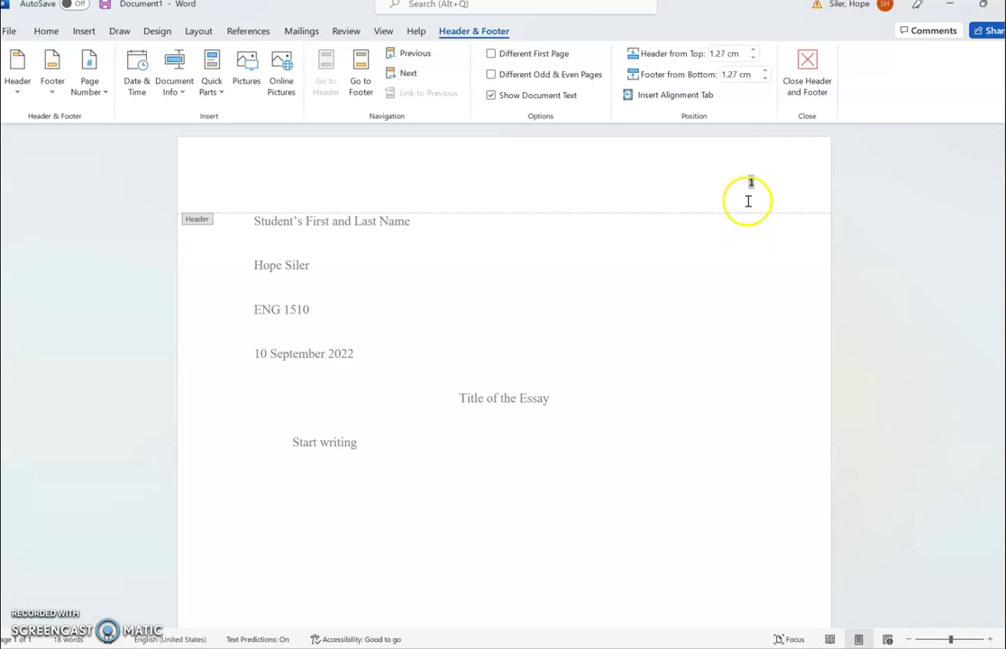
mouse_move(748, 200)
mouse_down()
mouse_move(765, 191)
mouse_move(729, 204)
mouse_move(747, 190)
mouse_move(746, 199)
mouse_up()
text(Last Name)
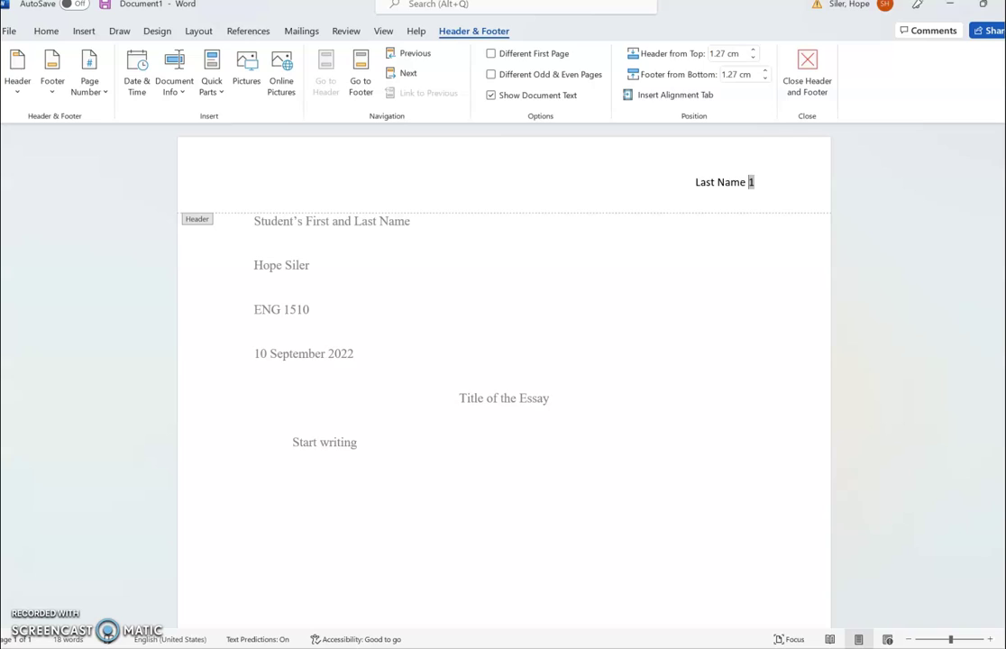
drag(761, 183, 755, 192)
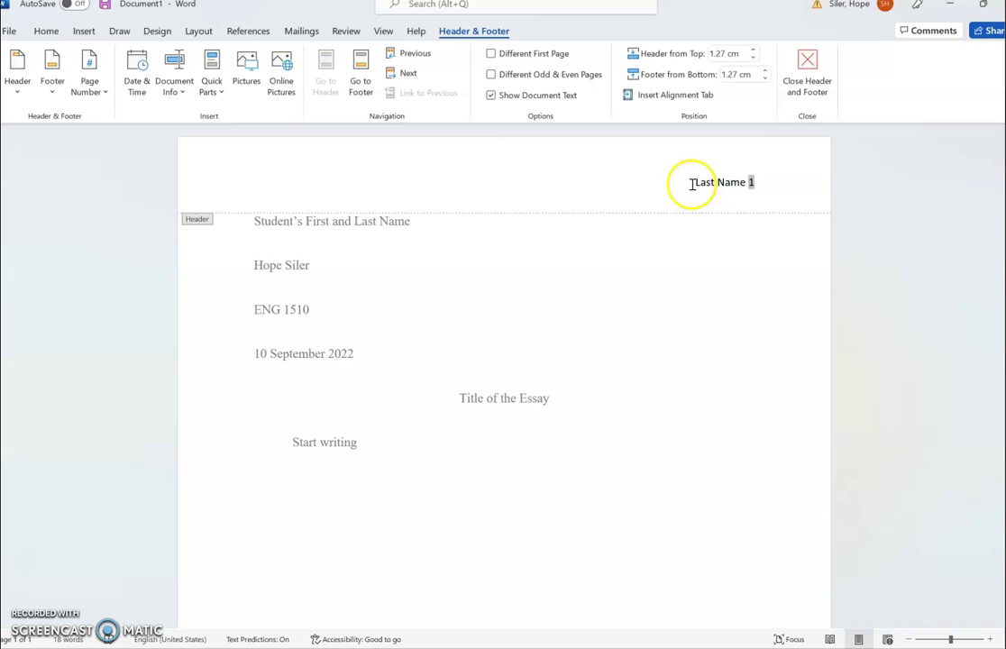
drag(692, 184, 759, 185)
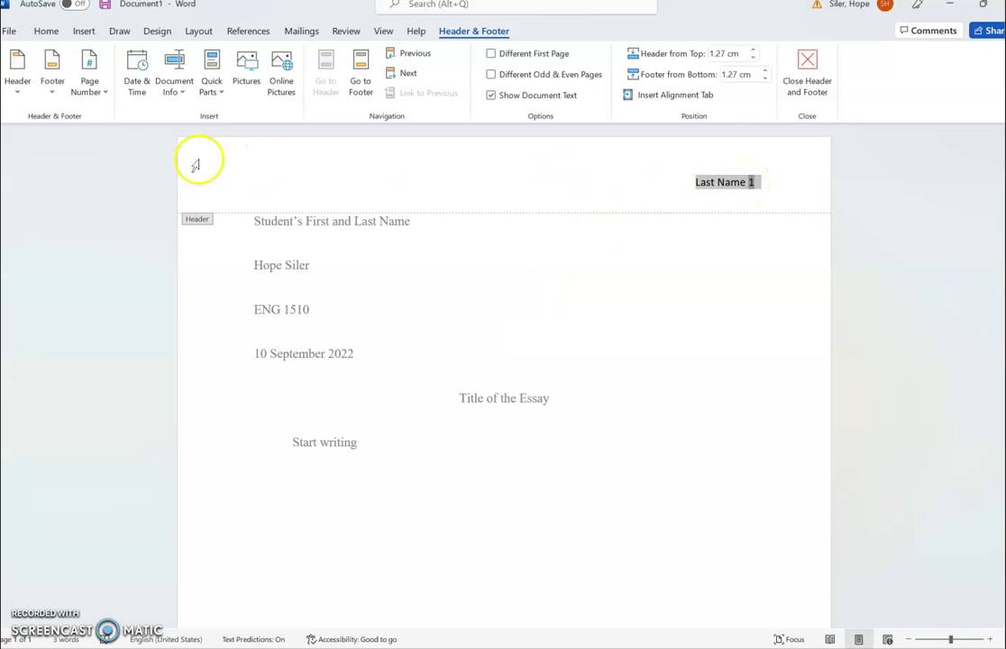
- Format the 'Last Name 1' header as Times New Roman 12 and close the header
click(48, 33)
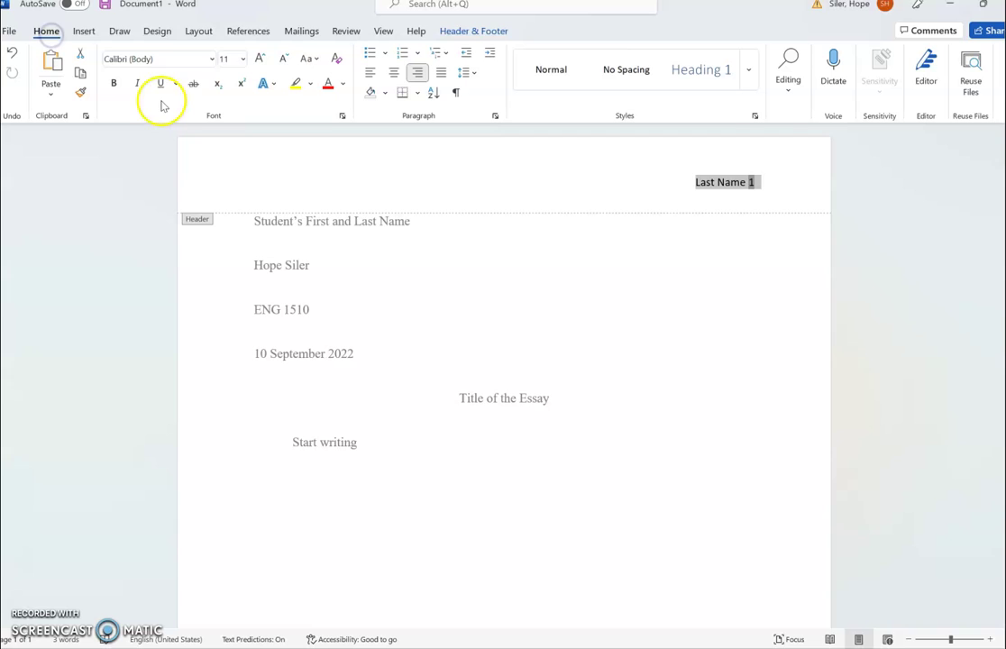
click(208, 60)
click(202, 163)
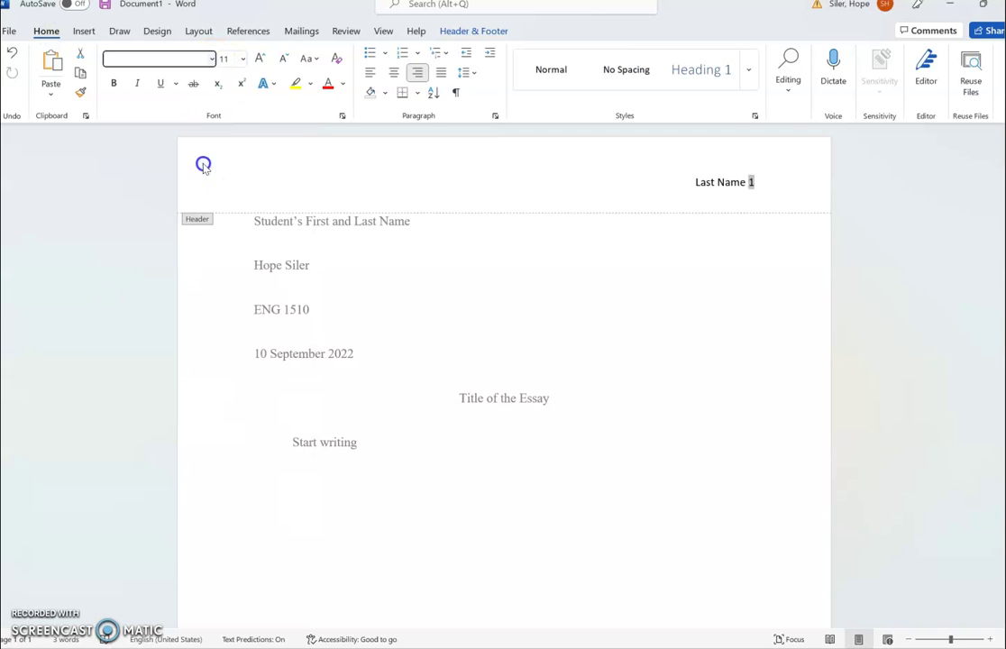
click(242, 58)
click(240, 148)
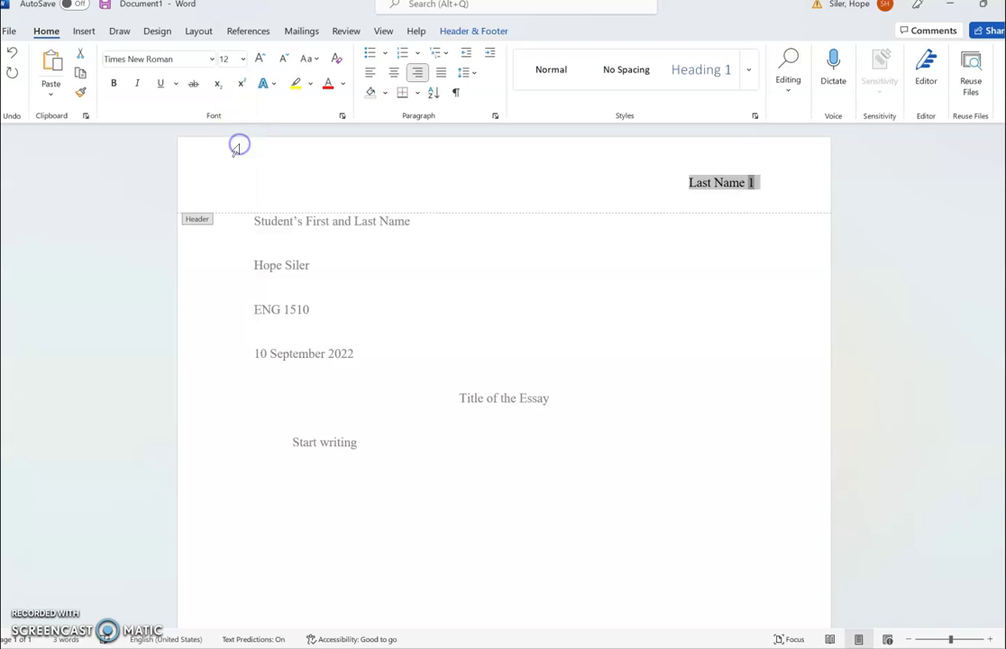
double_click(441, 454)
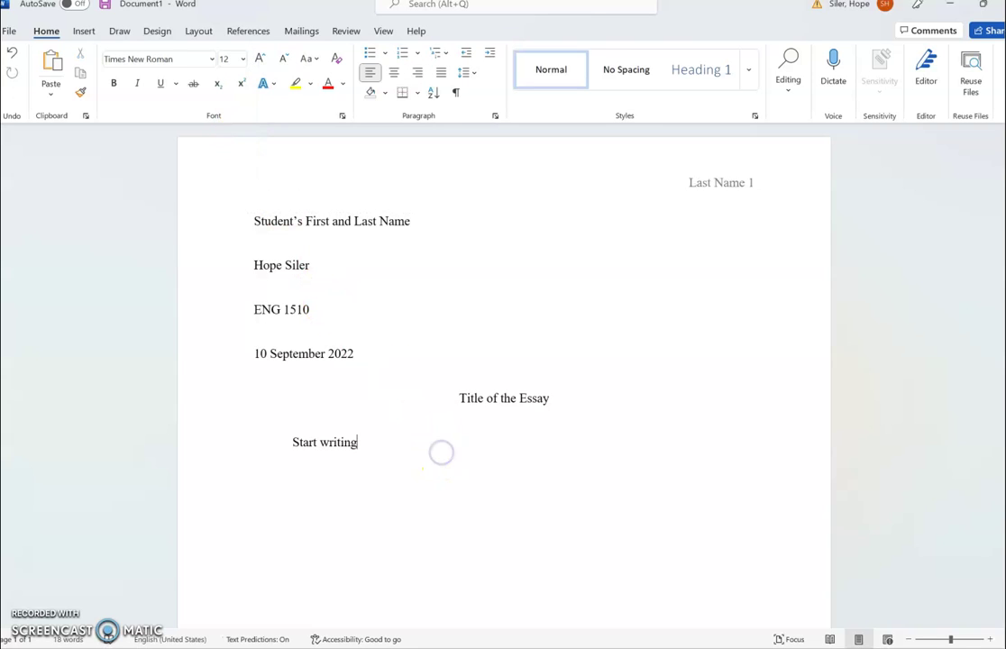